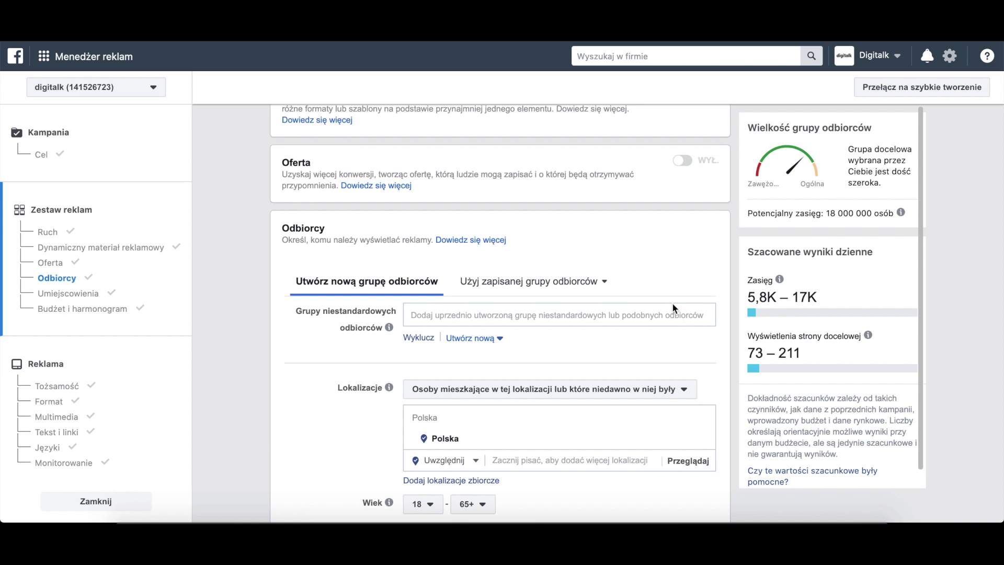
- Examine the ad set's audience settings, from custom audiences and locations through age to the detailed targeting options
scroll(621, 220, down, 3)
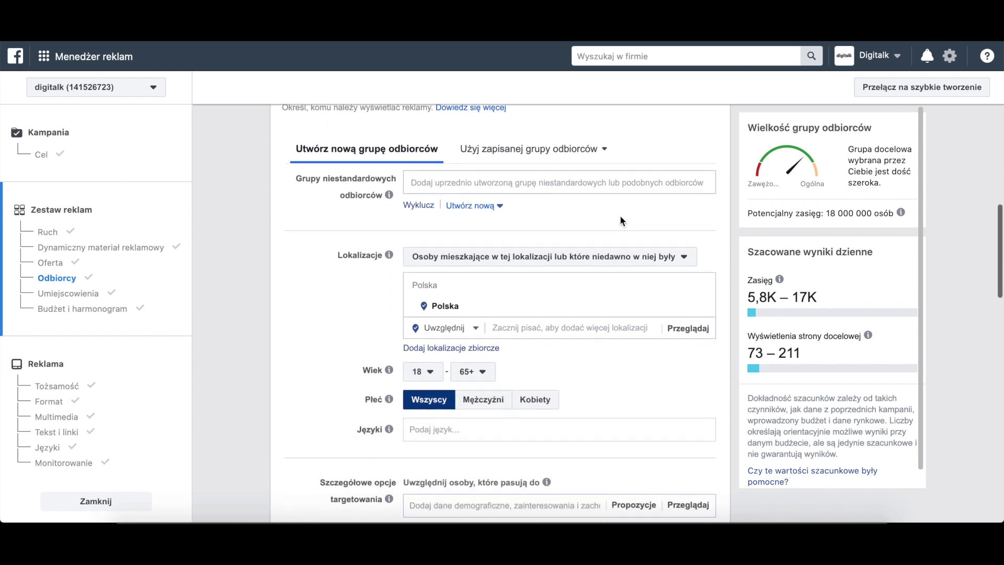
scroll(622, 220, up, 4)
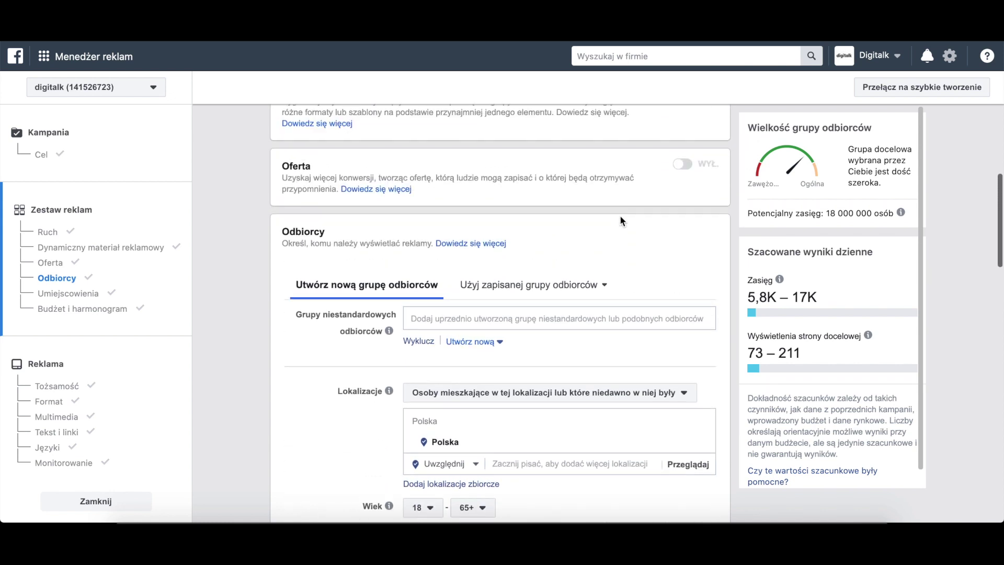
scroll(620, 220, down, 1)
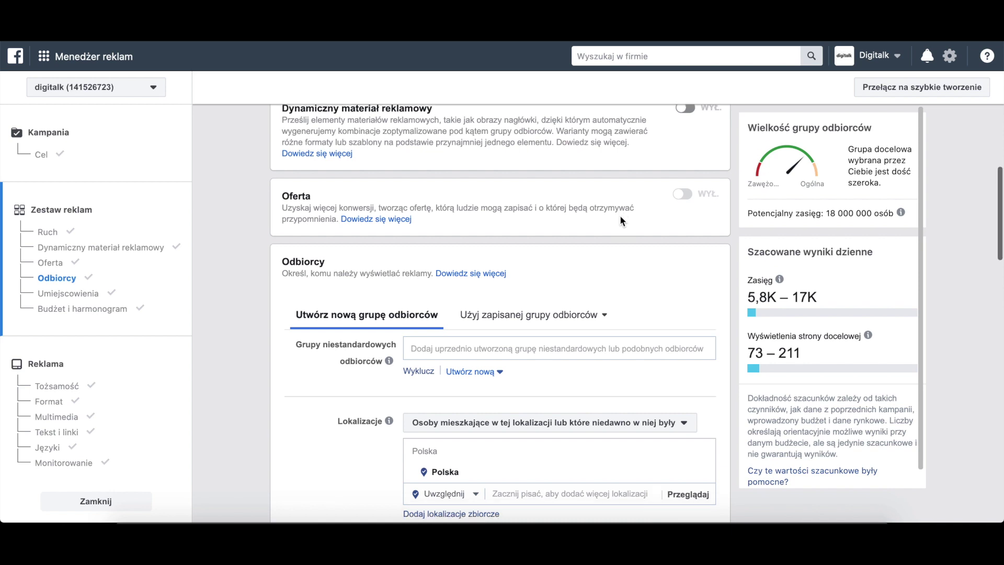
scroll(621, 220, down, 4)
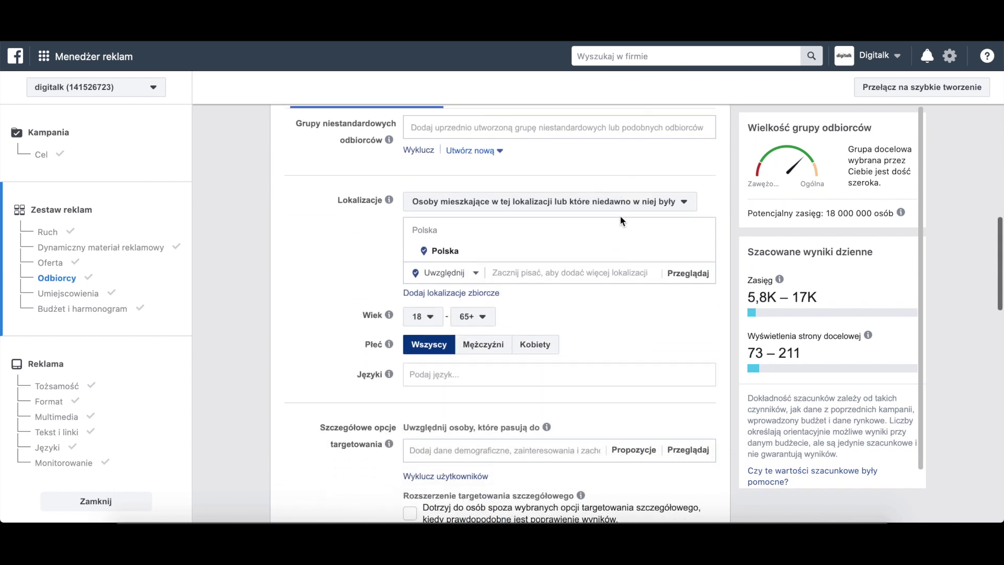
double_click(349, 192)
click(356, 194)
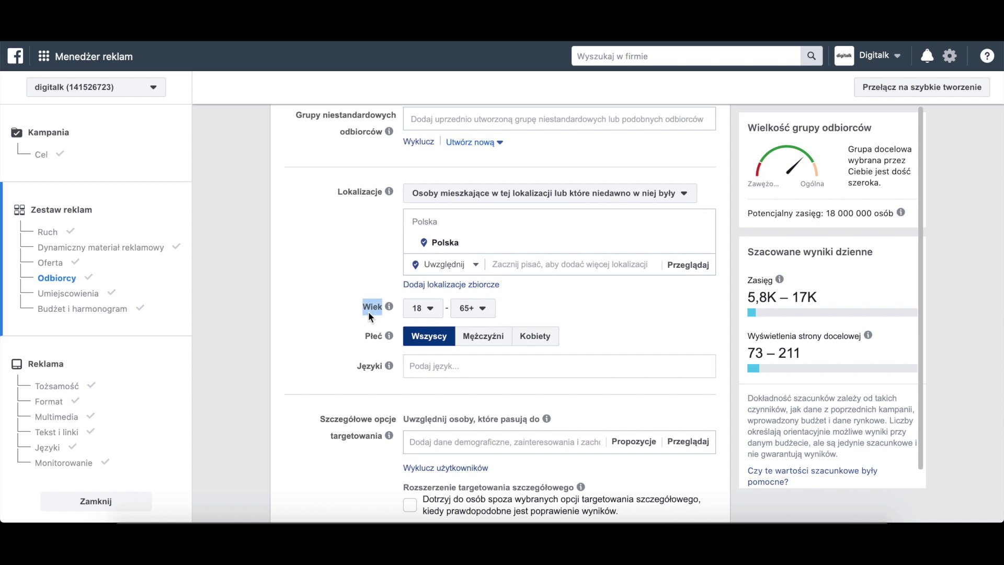
scroll(368, 311, down, 3)
triple_click(344, 277)
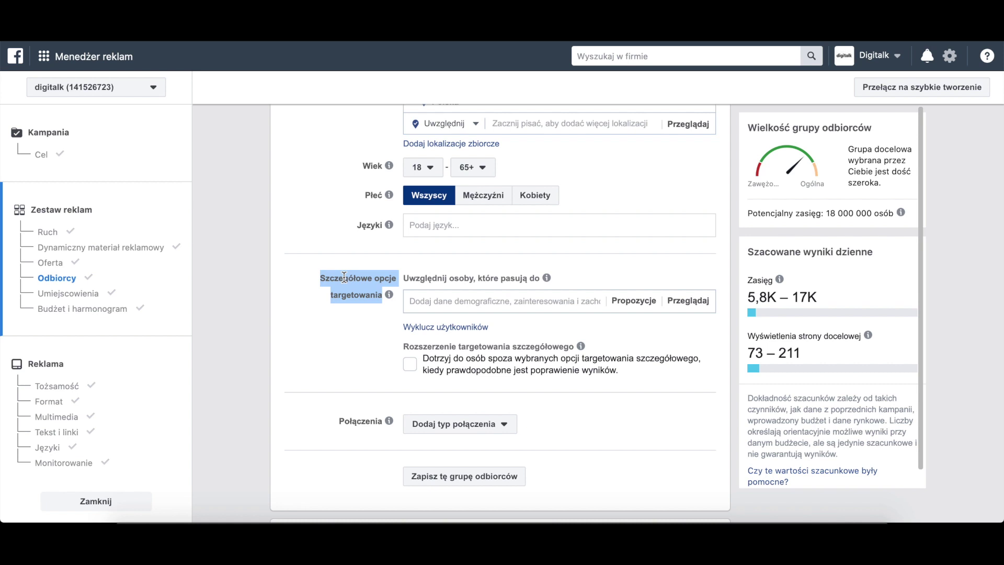
- Read the explanation of the custom audiences setting in the audience section
scroll(344, 277, up, 5)
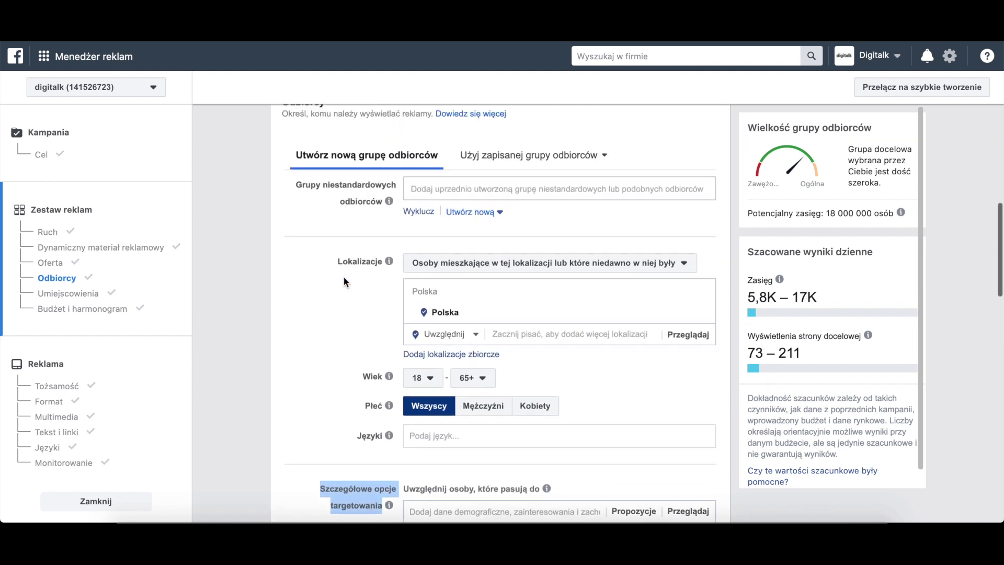
double_click(332, 267)
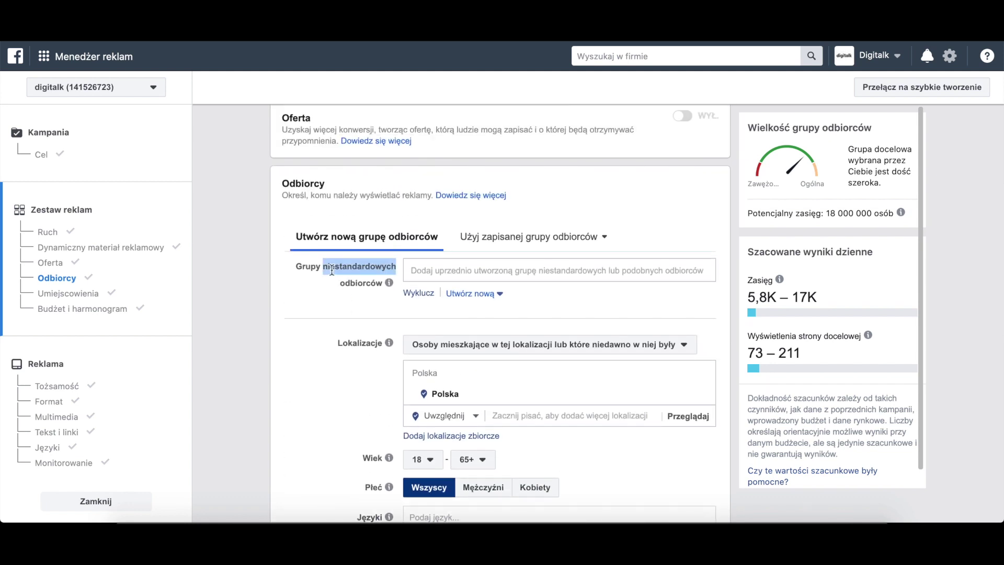
drag(296, 266, 380, 277)
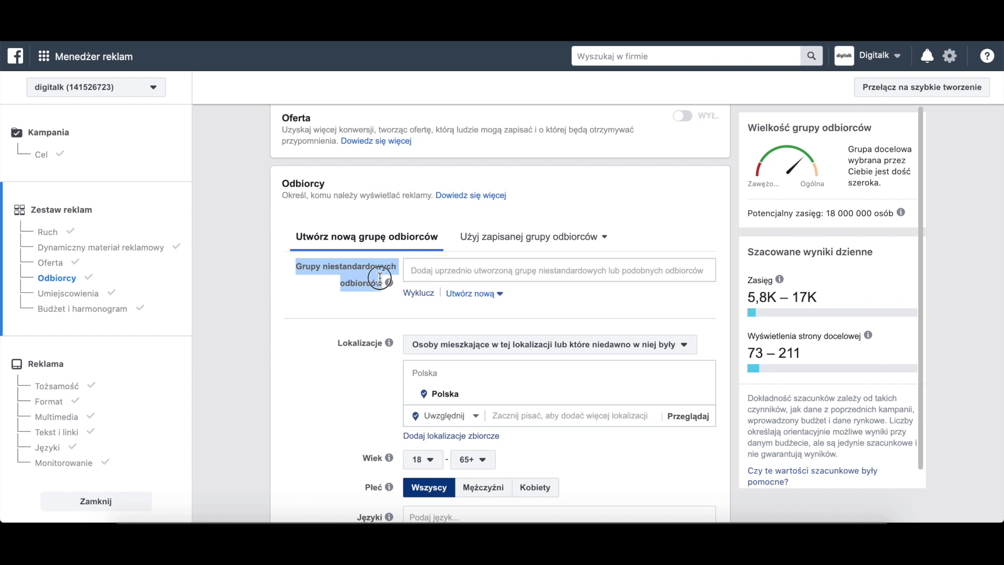
mouse_move(383, 282)
click(349, 286)
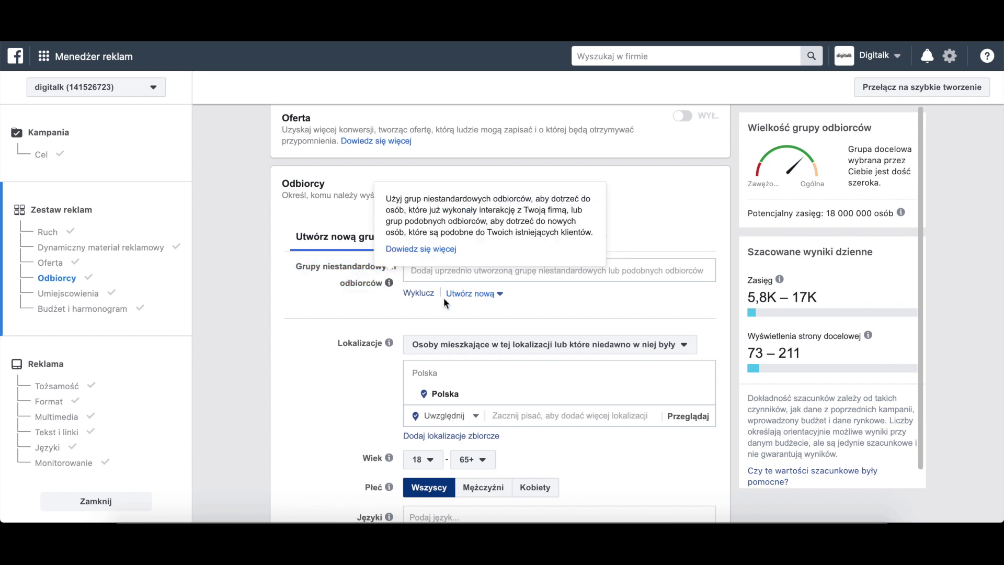
- Start creating a new custom audience for the ad set and review the own-source options
click(477, 301)
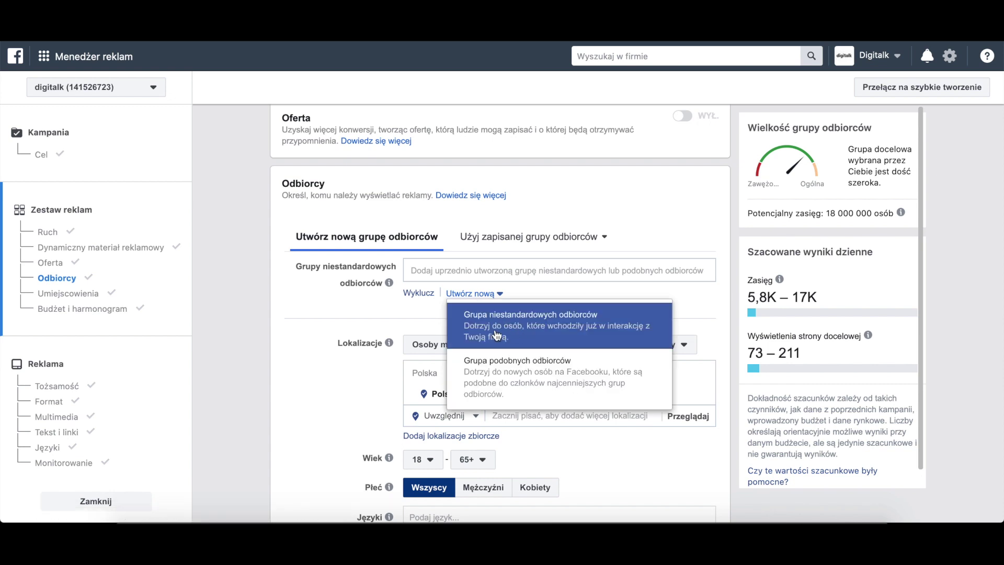
click(515, 333)
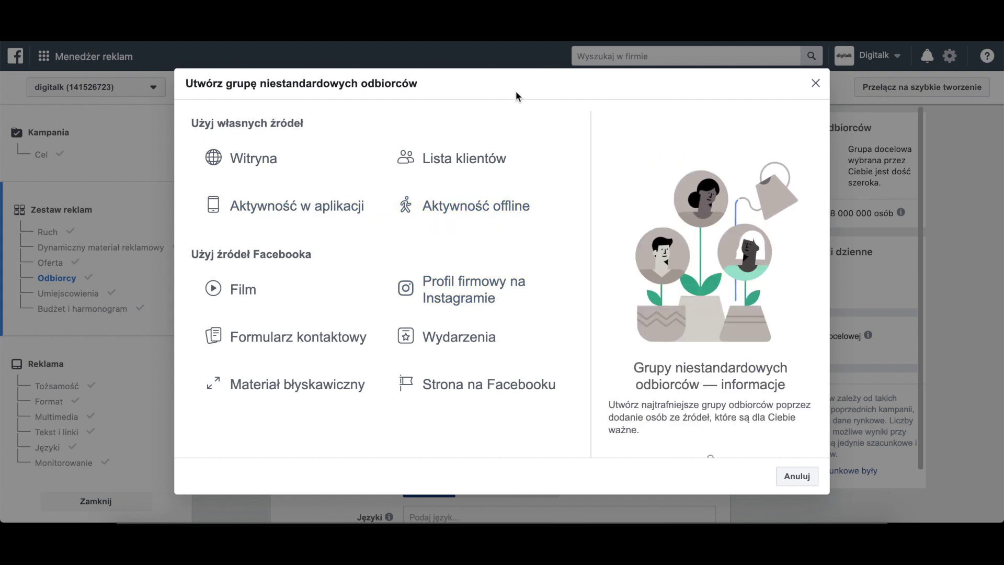
drag(417, 86, 226, 85)
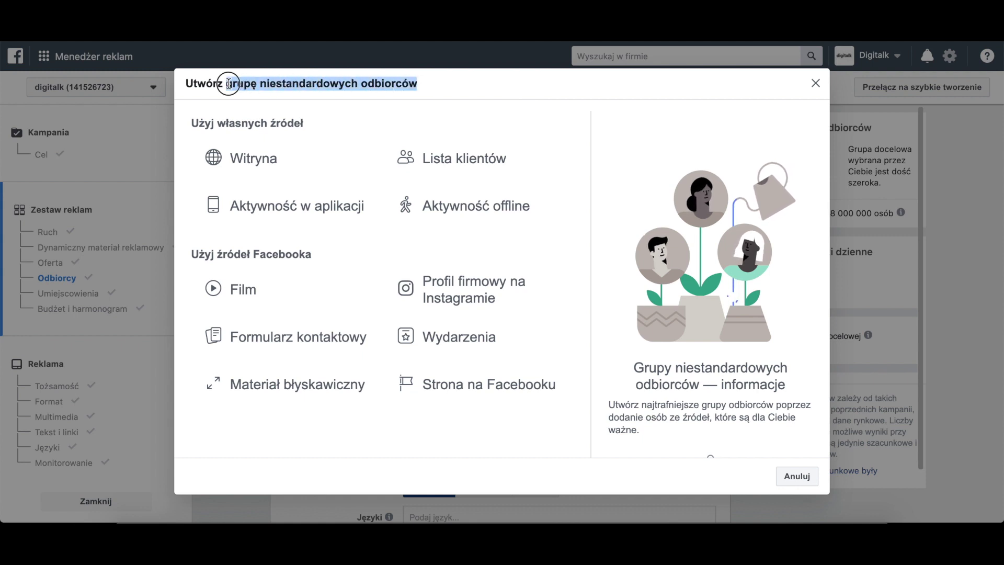
drag(315, 129, 192, 123)
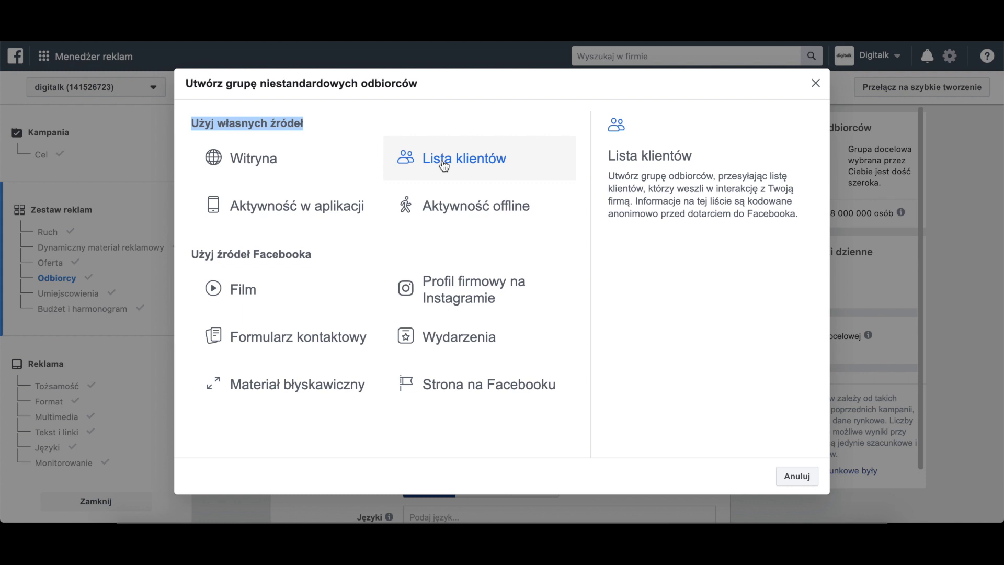
- View the visitor criteria for a website-based custom audience and return to the source selection
click(314, 172)
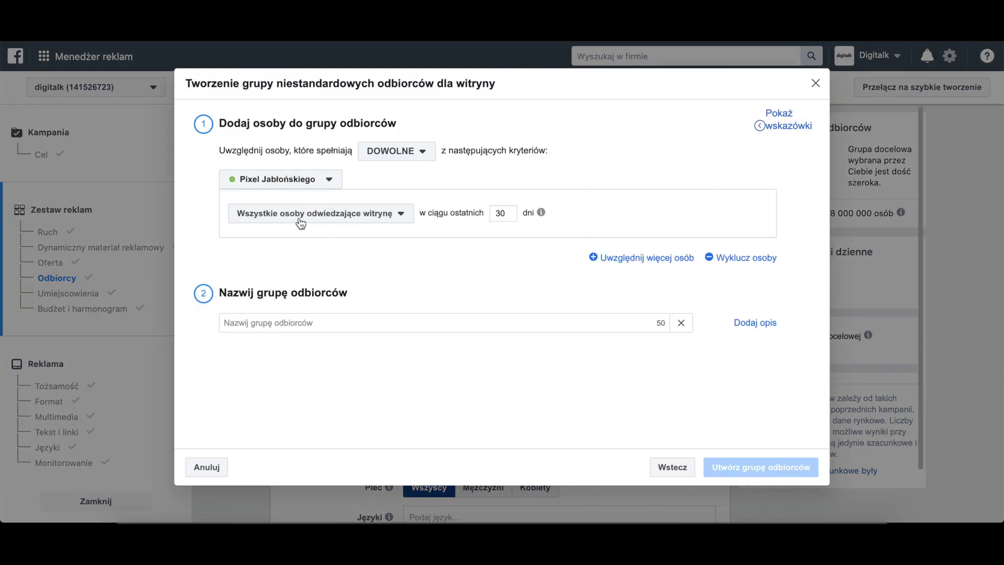
click(377, 220)
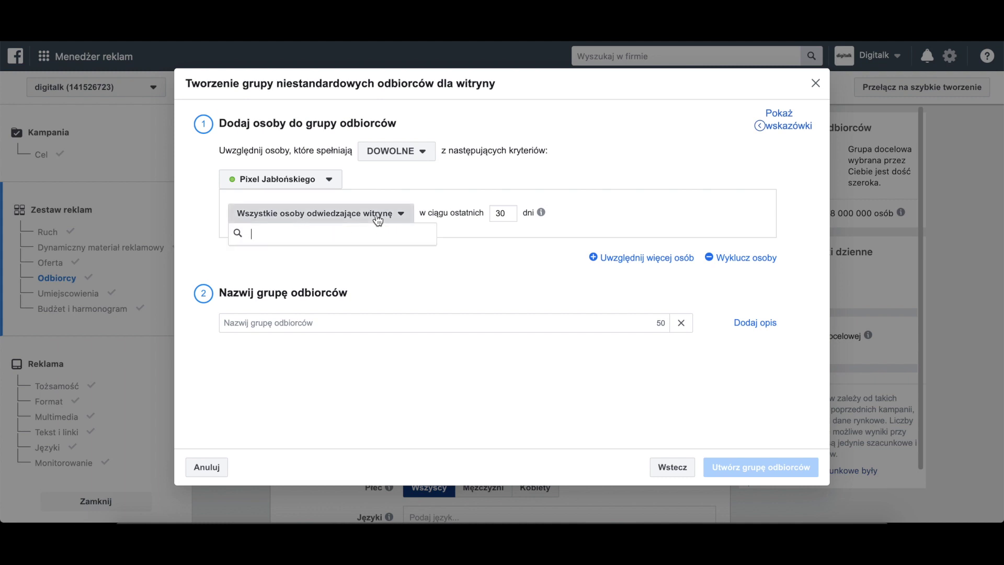
click(504, 277)
click(666, 467)
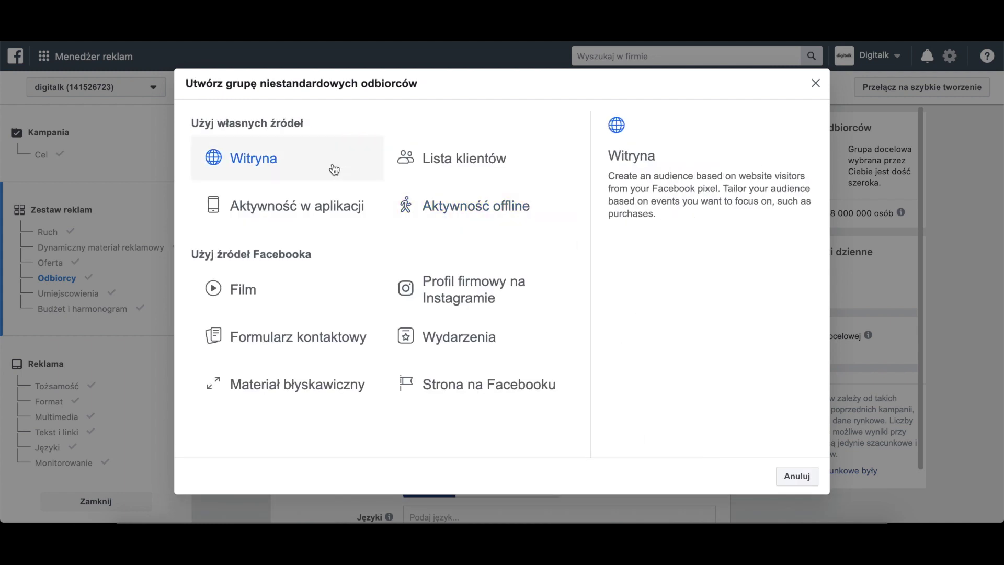
- Examine the Facebook sources available for building the custom audience
drag(312, 255, 191, 253)
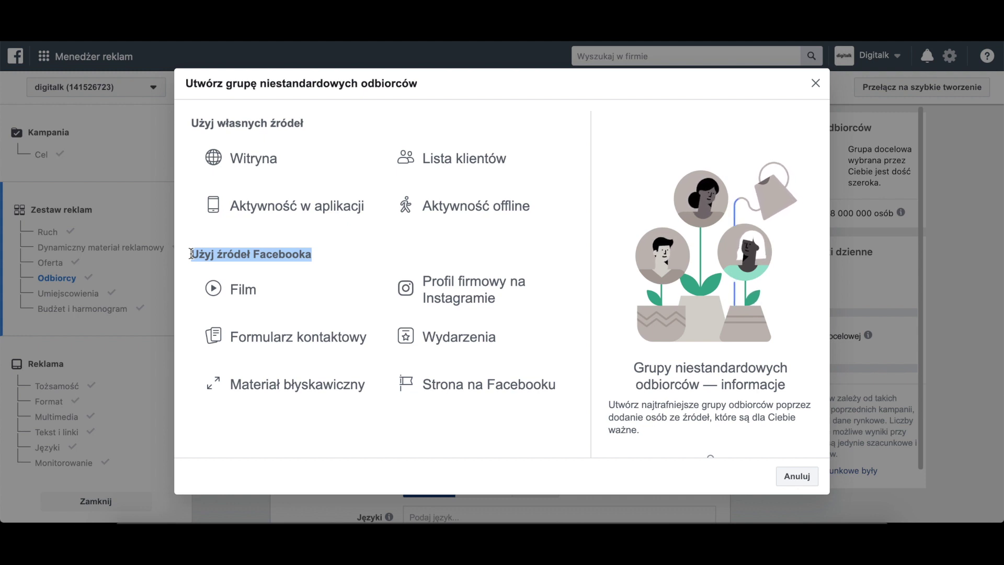
double_click(225, 251)
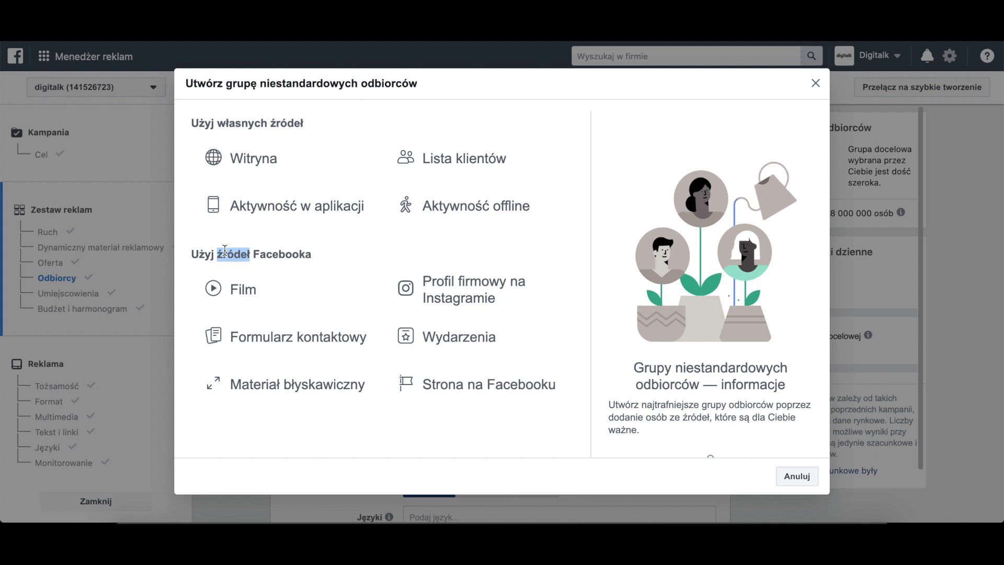
double_click(272, 254)
click(303, 251)
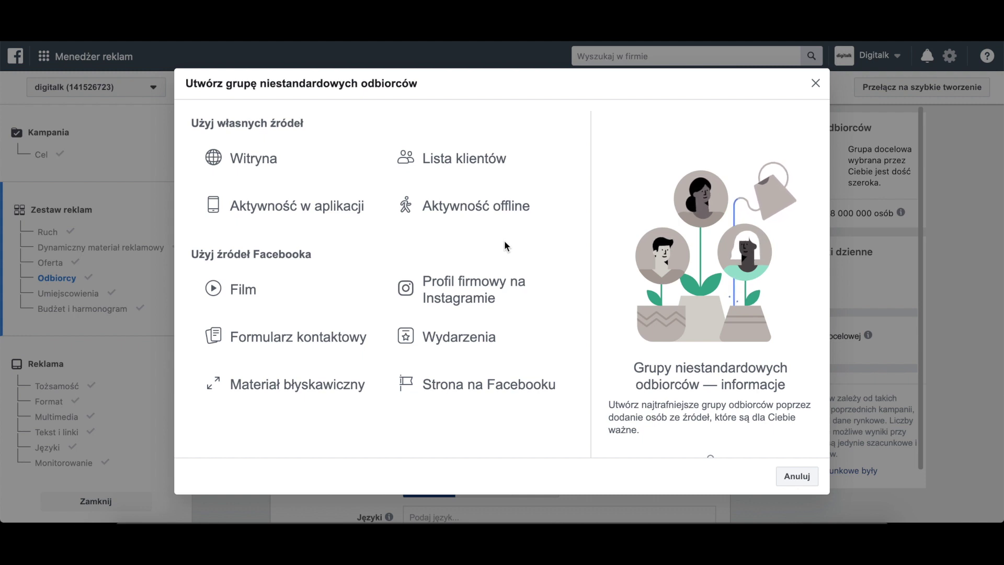
- Use a Facebook page as the audience source and choose the trainer's own page by searching for "art"
click(527, 388)
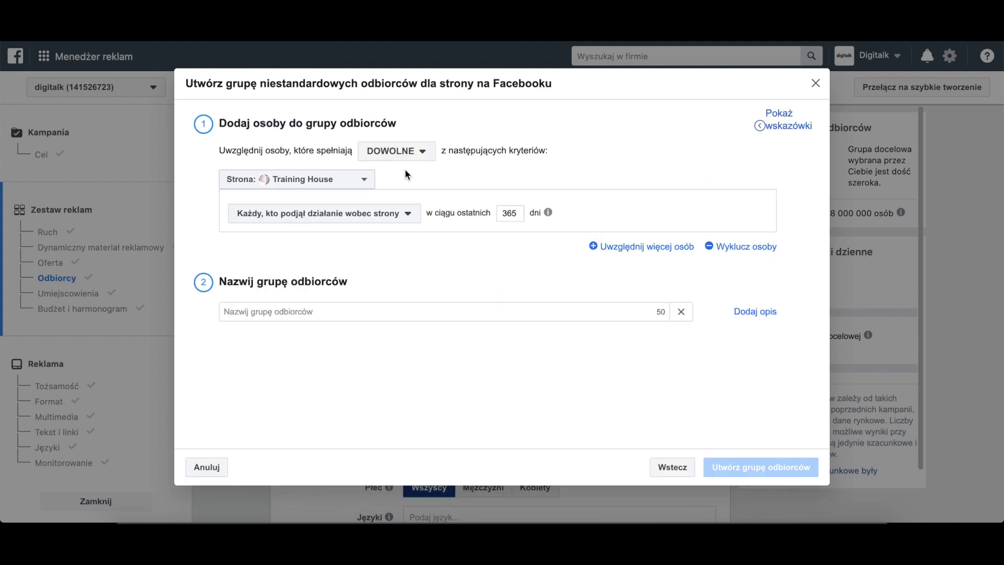
click(354, 188)
text(art)
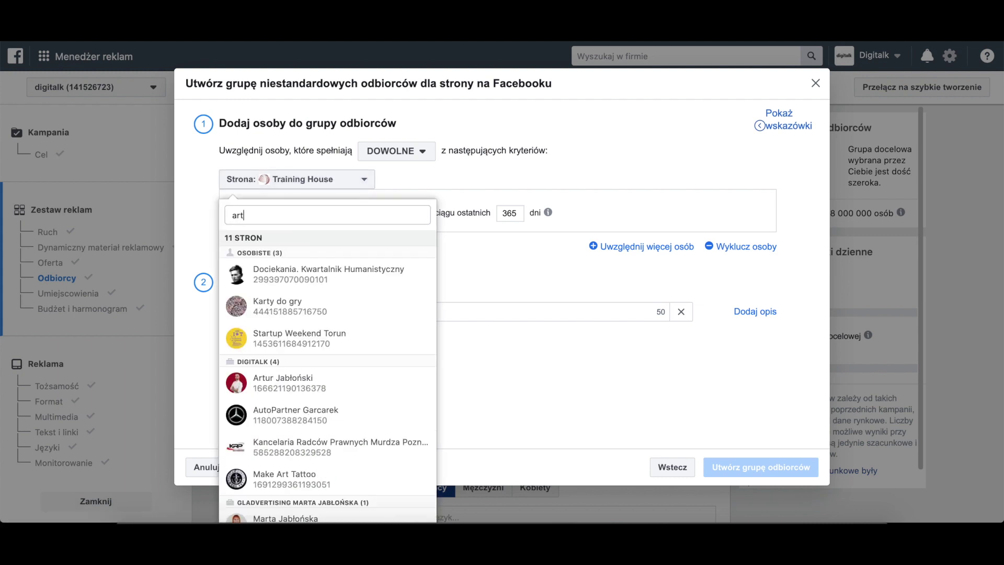
click(269, 379)
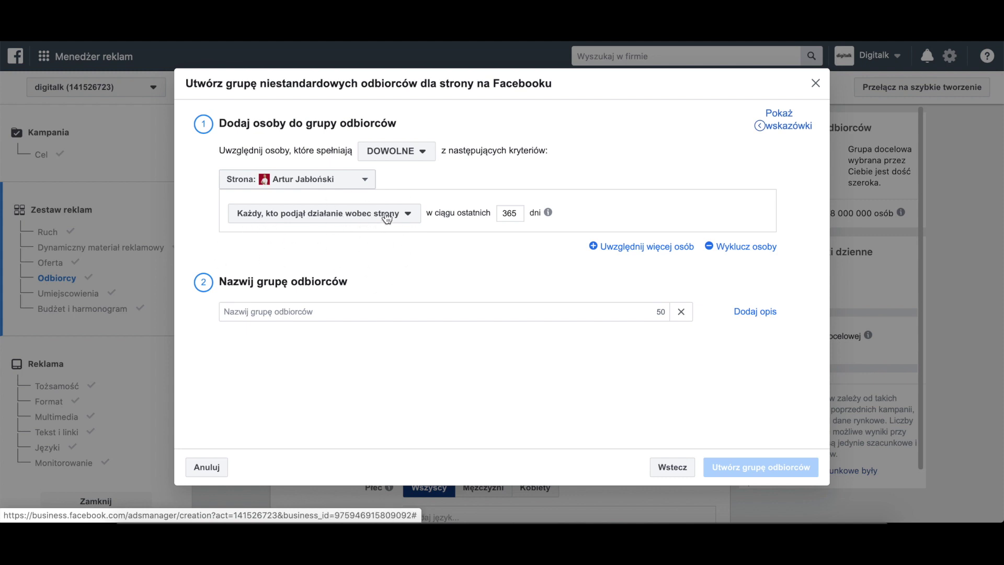
- Limit the page audience to people who actively reacted to a post or ad within the last 30 days
double_click(515, 215)
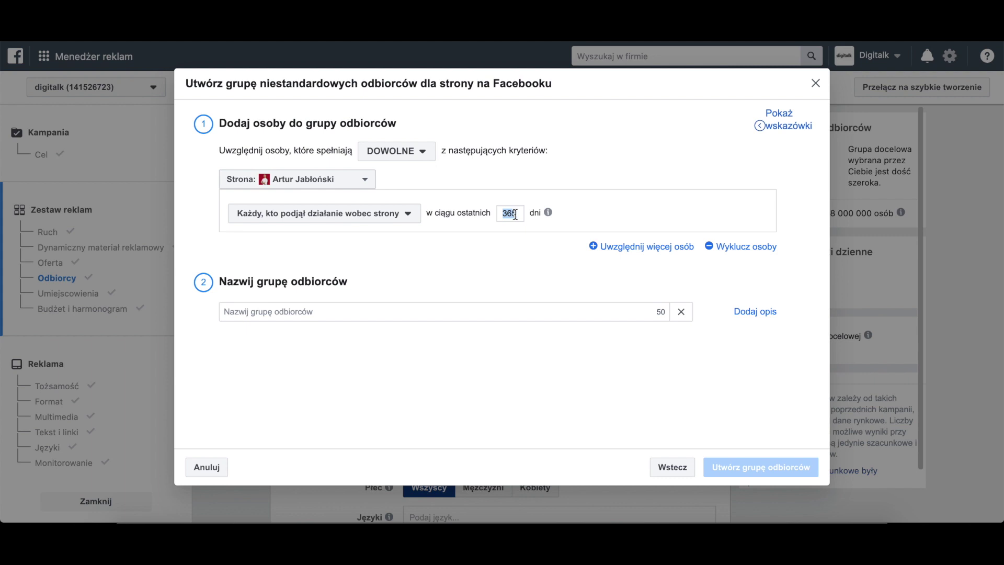
double_click(515, 214)
text(30)
click(347, 218)
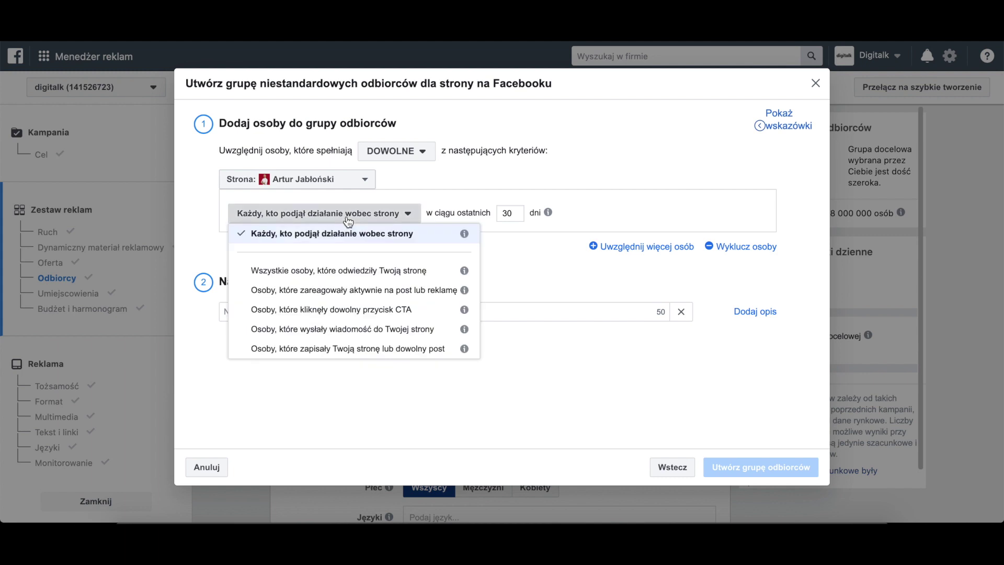
click(358, 293)
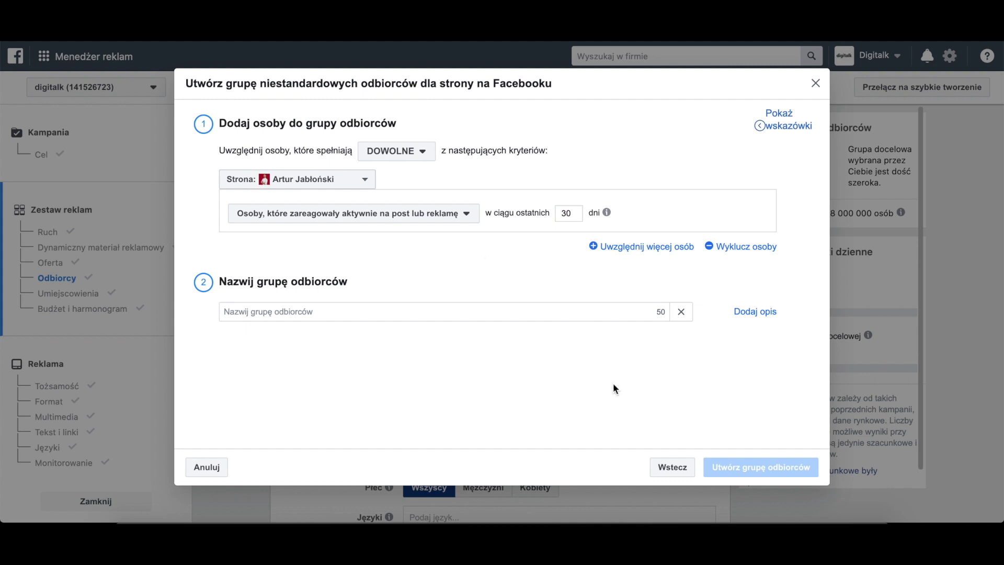
- Switch the custom audience source to Film and set its activity to people who watched 50% of the film
click(663, 468)
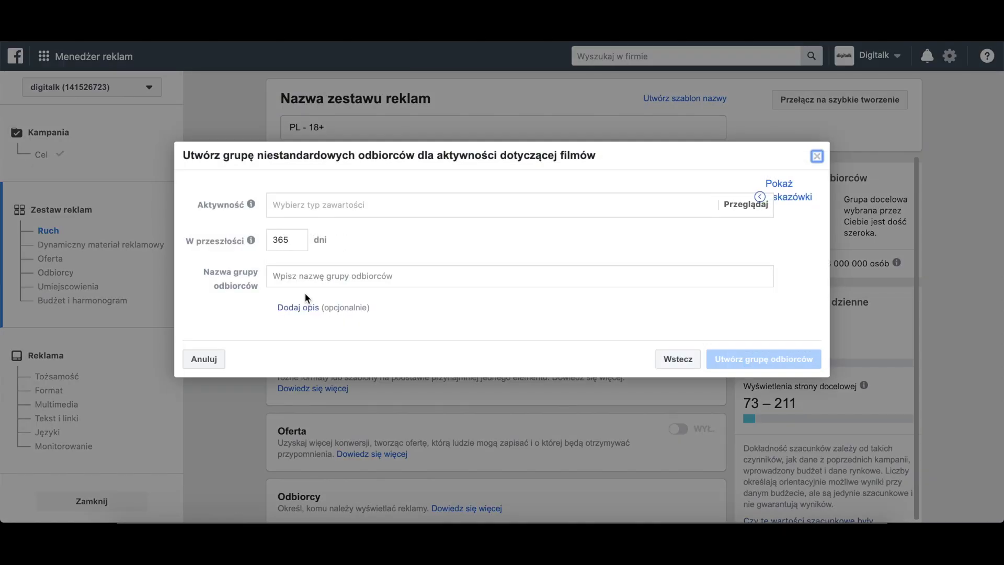
click(350, 200)
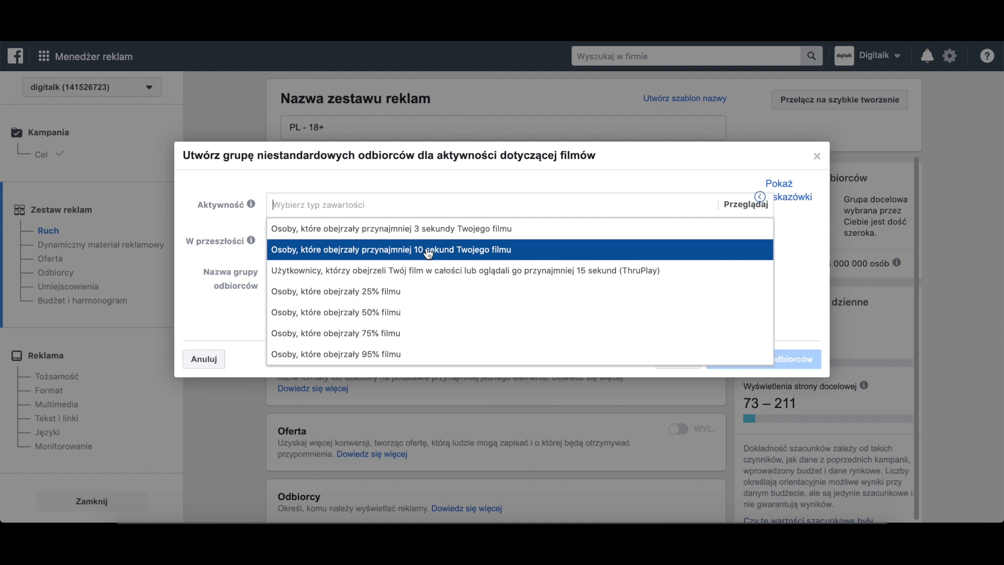
click(332, 312)
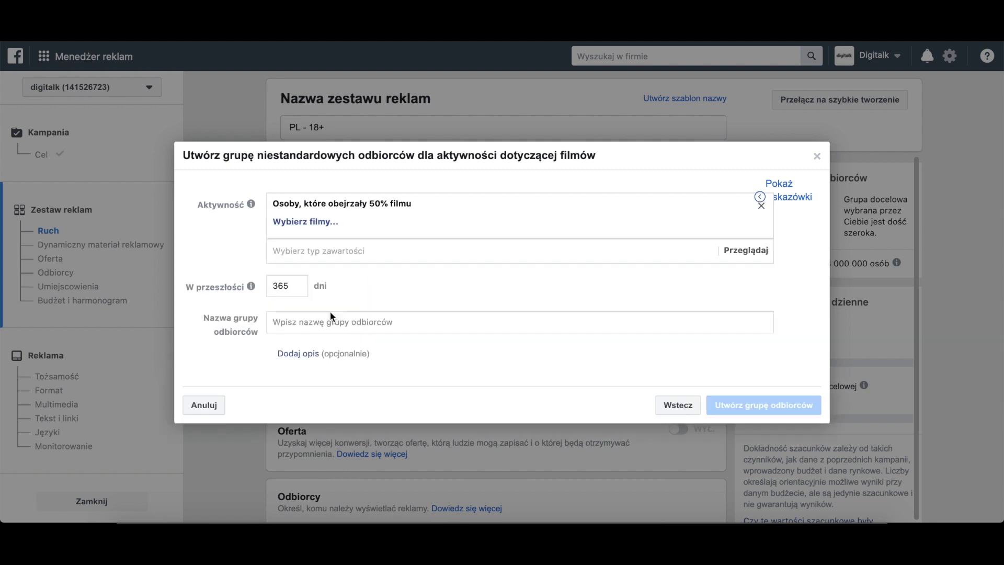
- Add all four Startup Weekend Torun films to the video audience, and return to the source selection without creating it
click(315, 223)
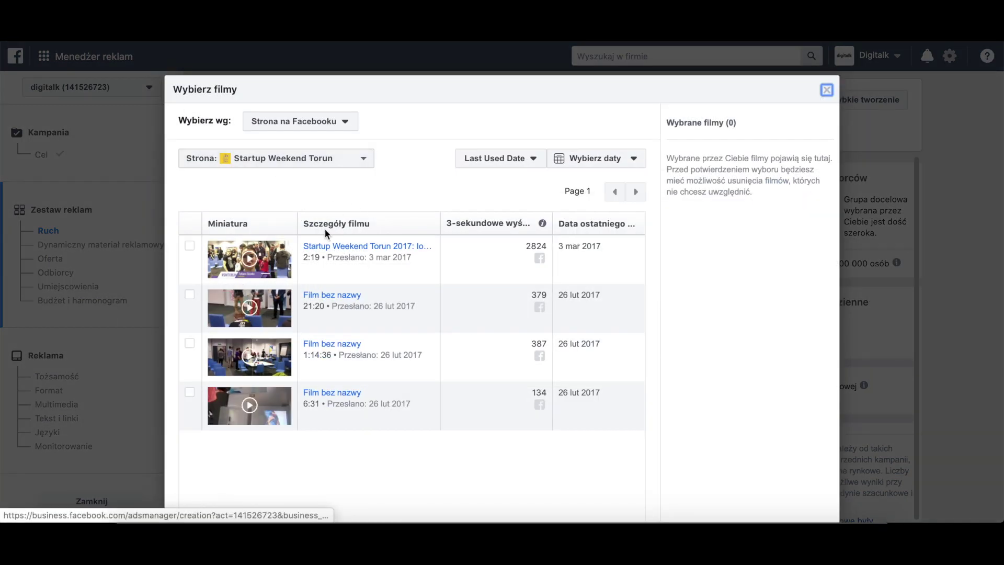
click(190, 247)
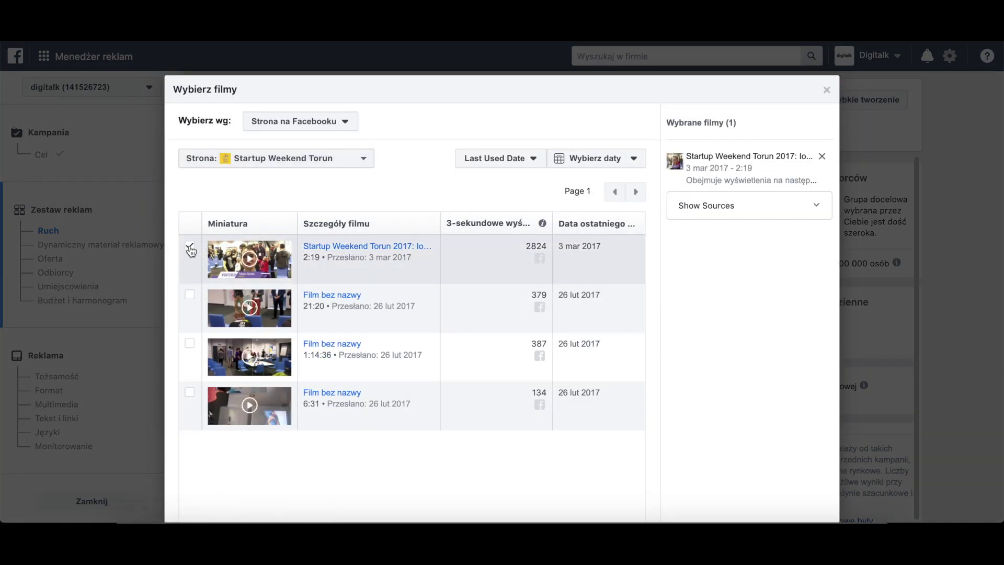
click(190, 296)
click(190, 344)
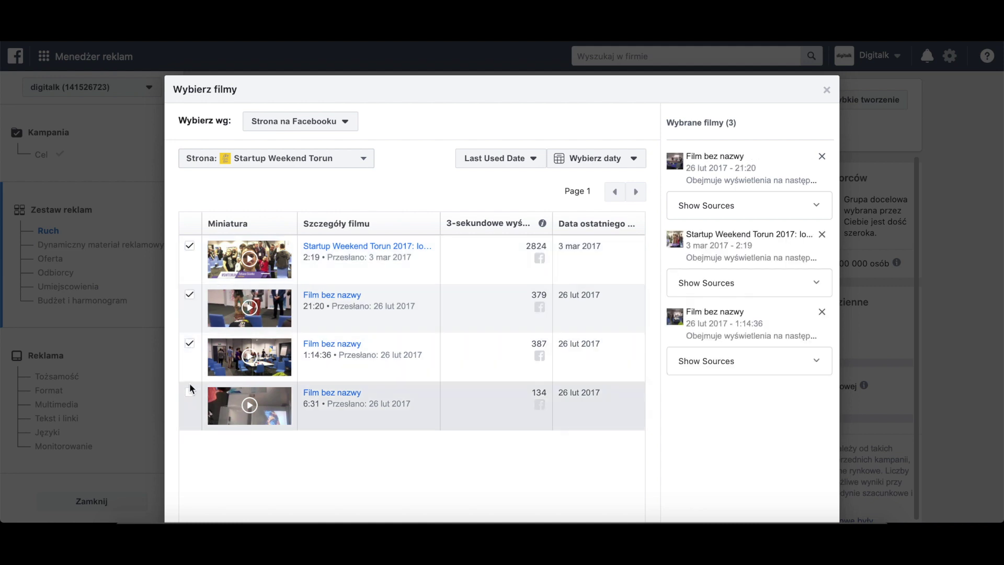
click(190, 393)
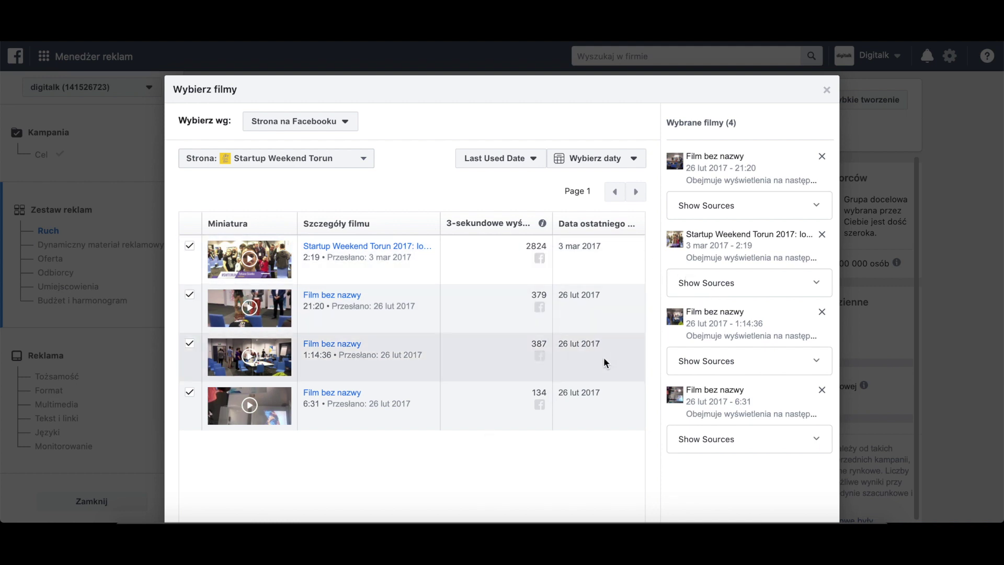
scroll(604, 357, down, 2)
click(785, 476)
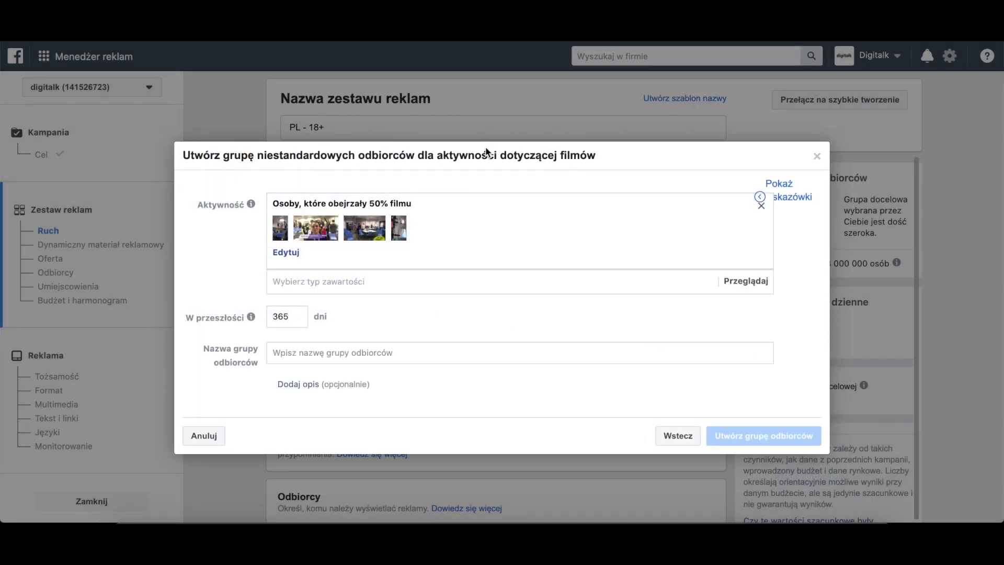
click(355, 354)
click(677, 436)
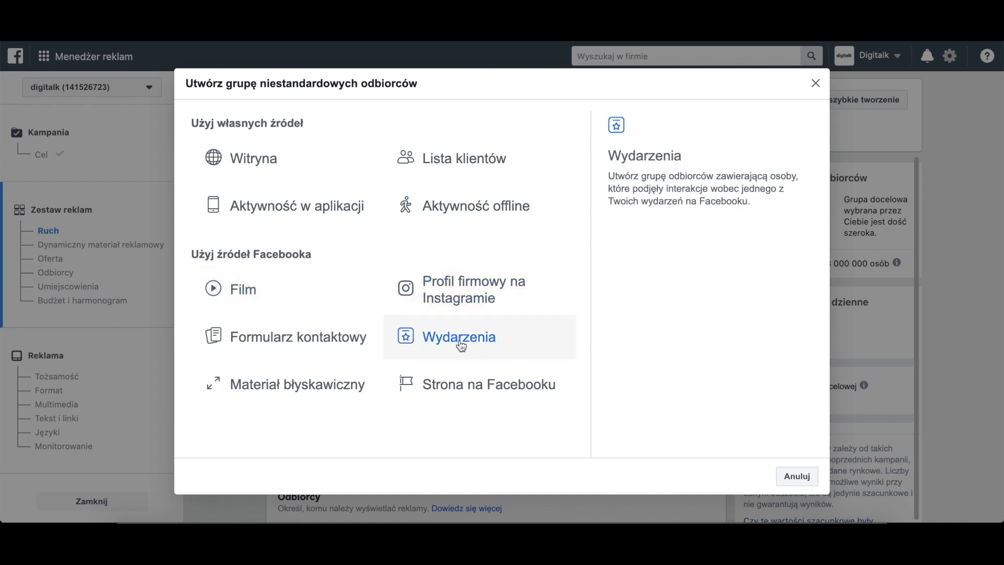
- Use Wydarzenia as the custom audience source and choose the trainer's own page from the digitalk business
click(437, 340)
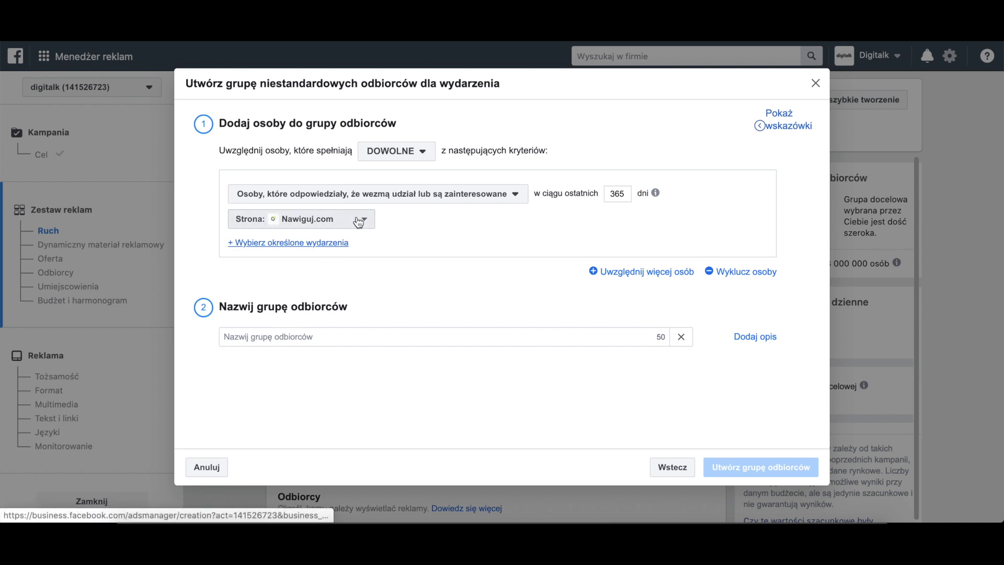
click(358, 220)
text(artu)
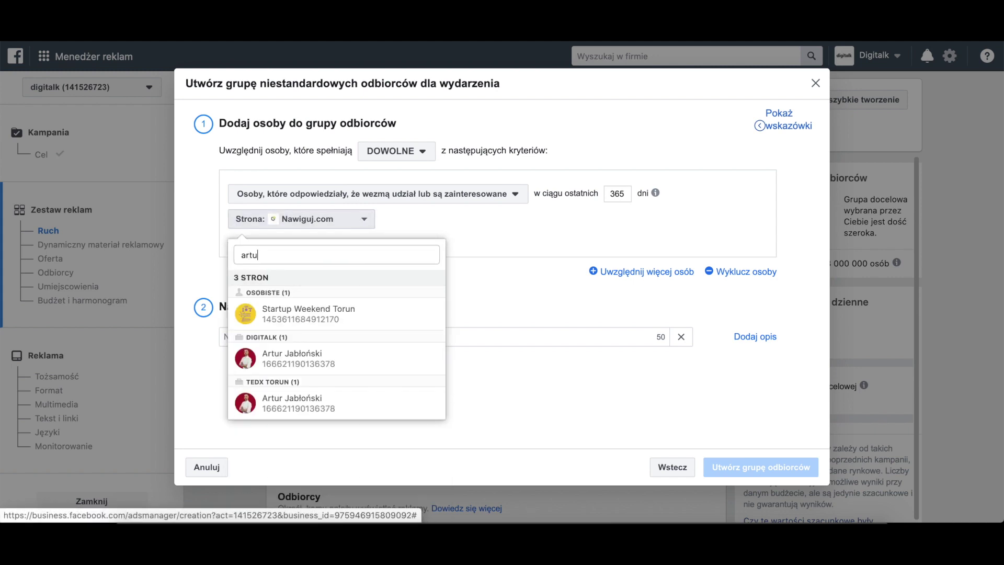
click(282, 361)
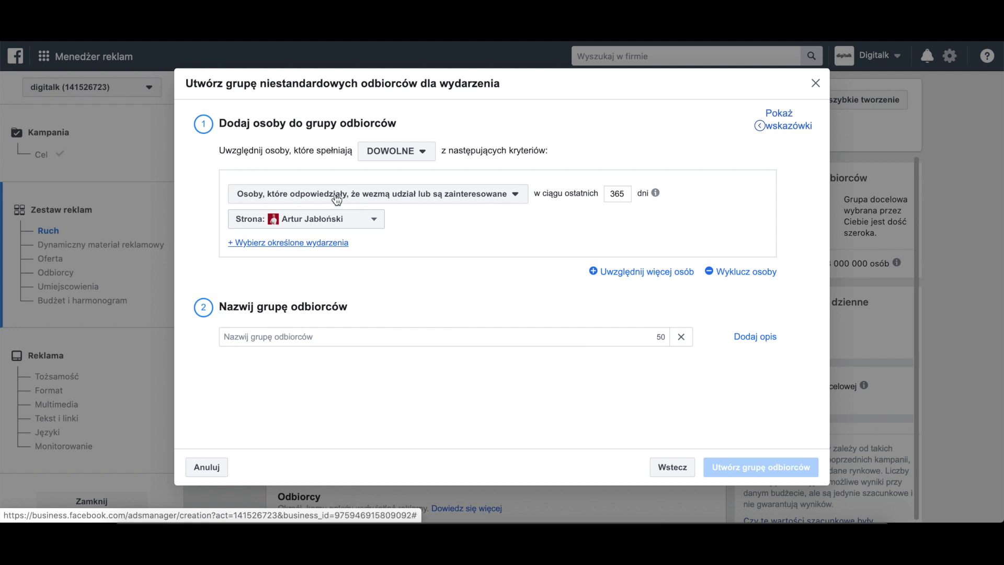
- Target people who visited the event pages of Konkretnie o Marketingu LIVE, the Optymalizacja budżetu kampanii na FB webinar and the Targi eHandlu book premiere
click(374, 197)
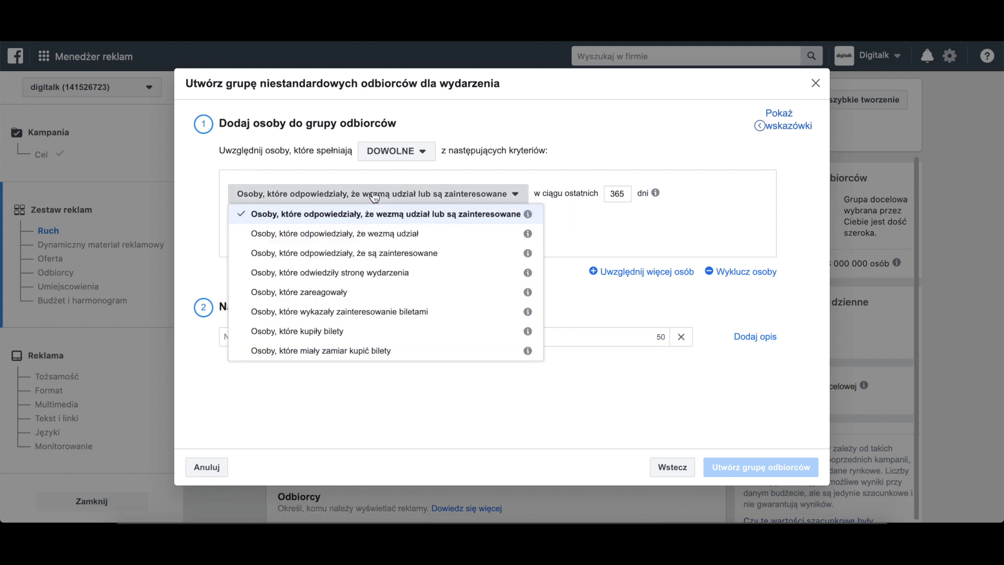
click(309, 273)
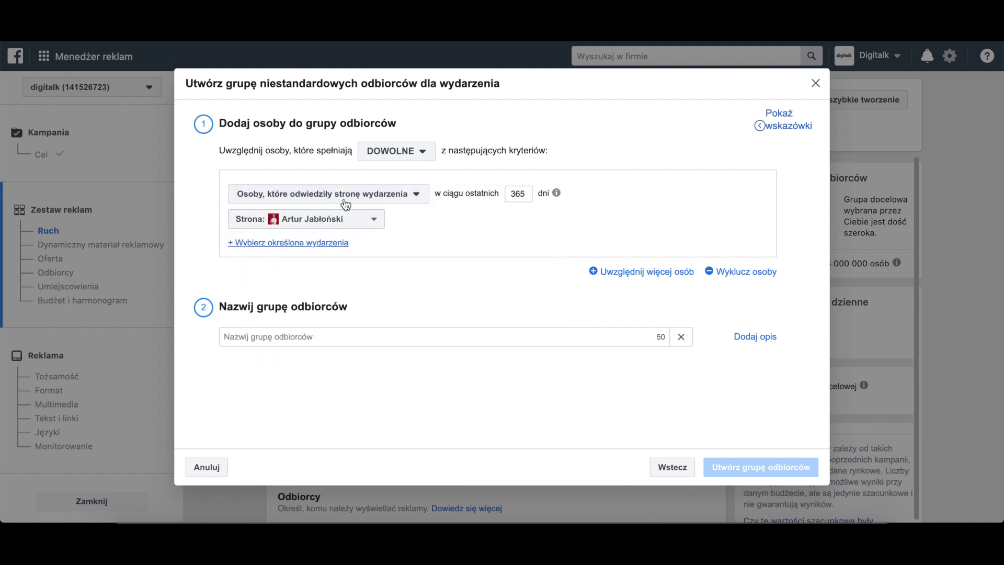
click(293, 244)
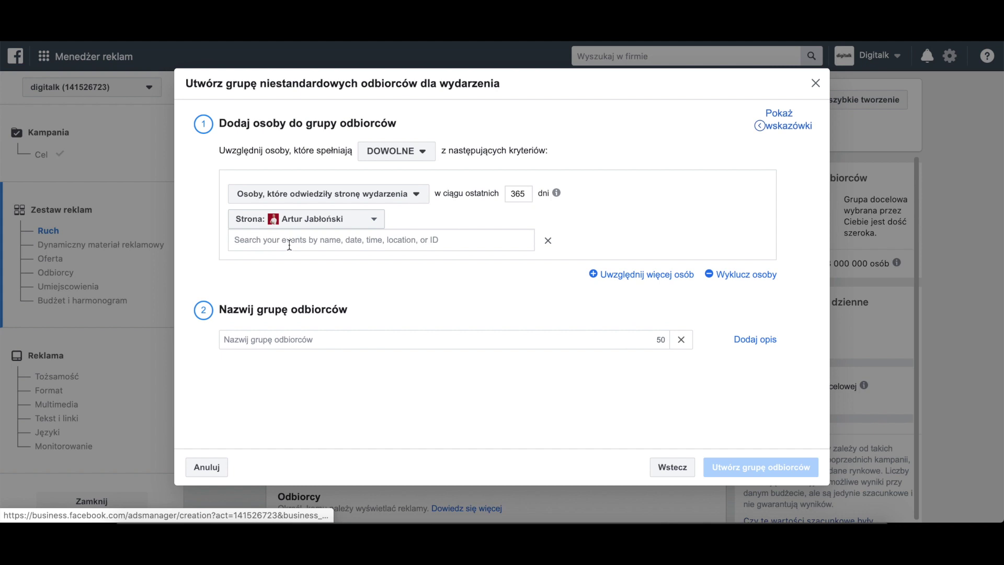
click(306, 237)
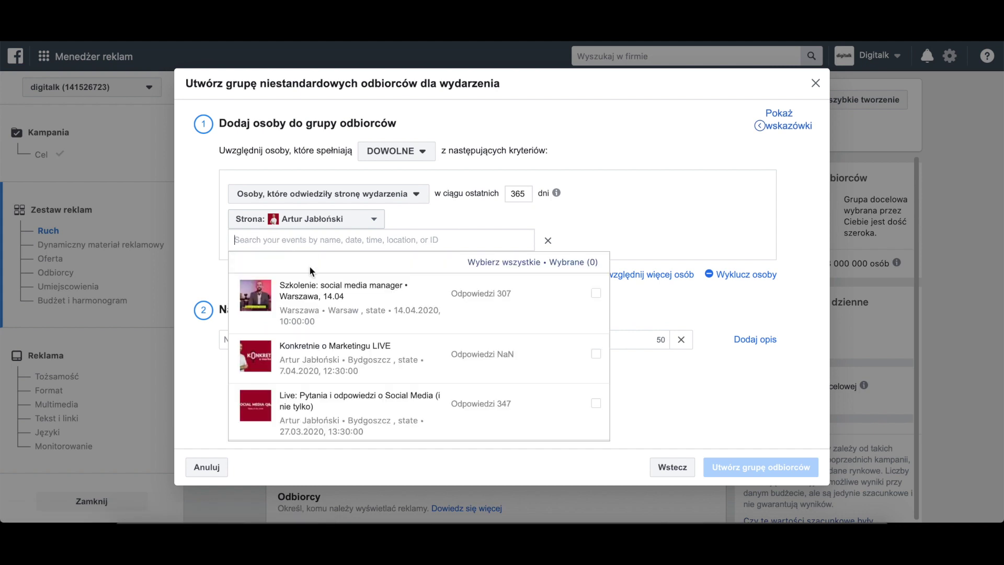
scroll(339, 305, down, 1)
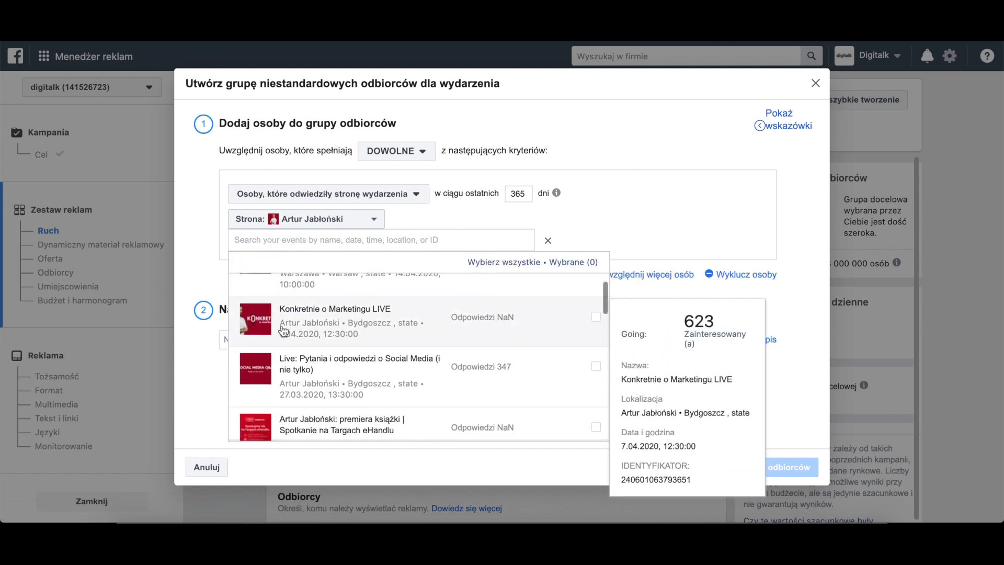
click(340, 321)
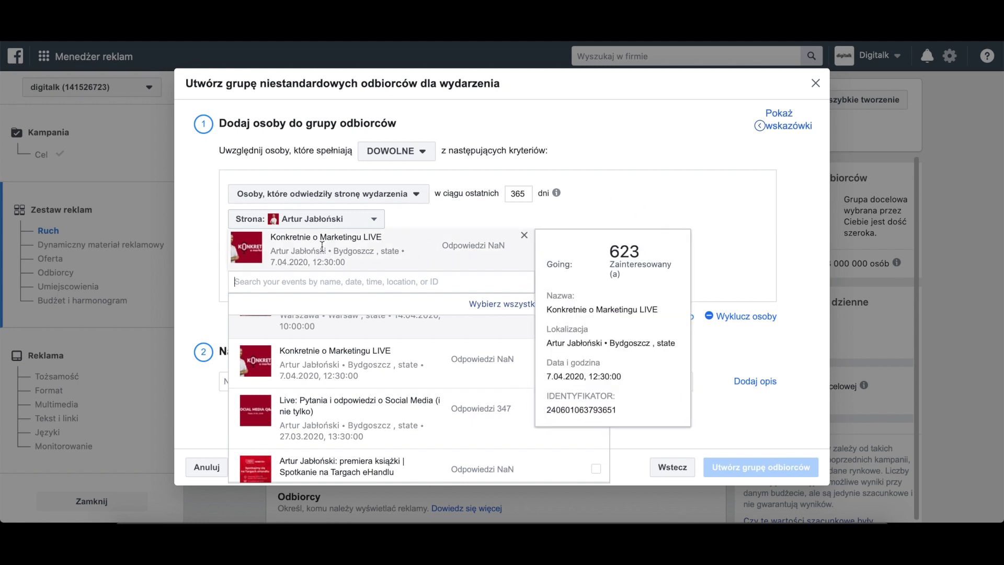
scroll(328, 376, down, 5)
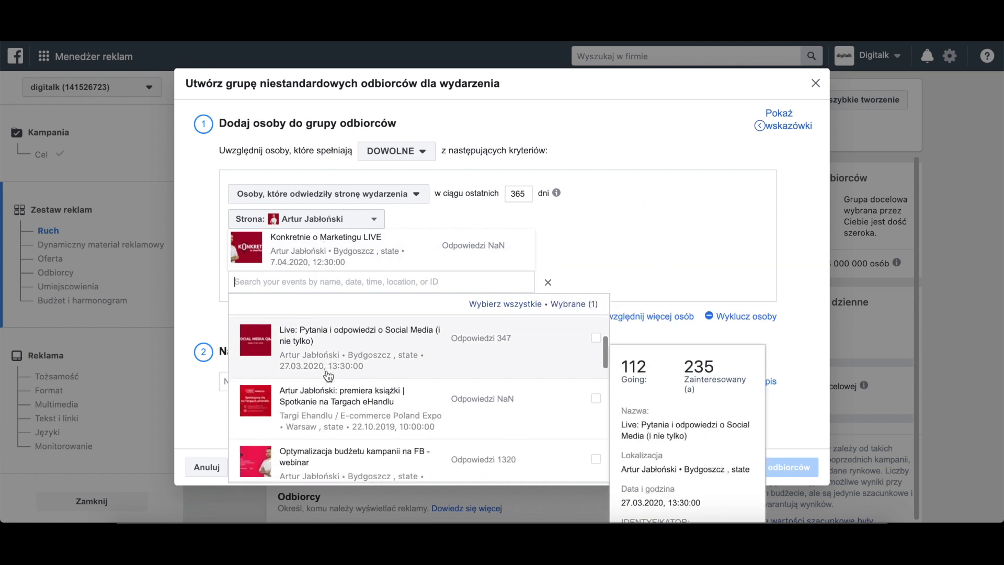
click(288, 369)
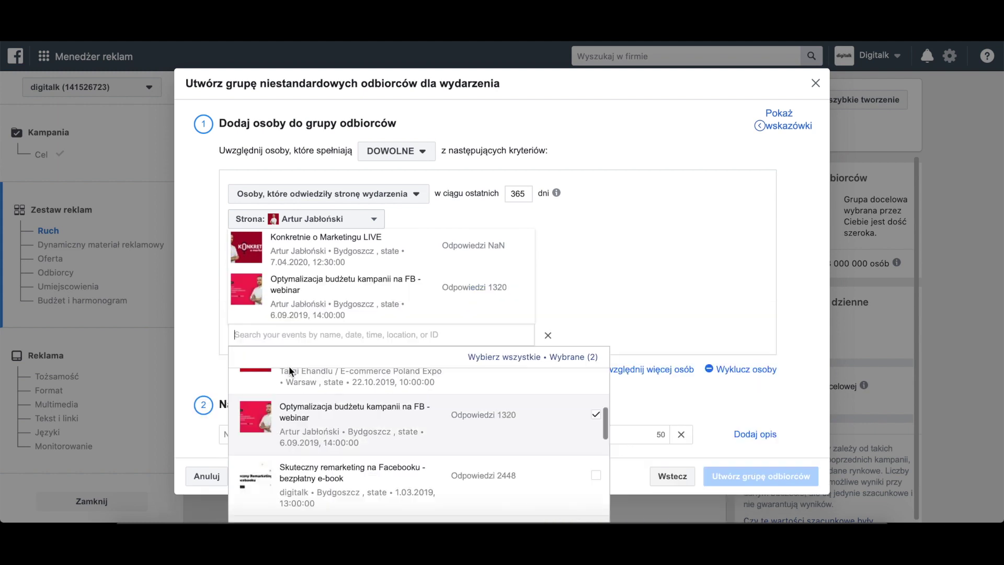
click(378, 363)
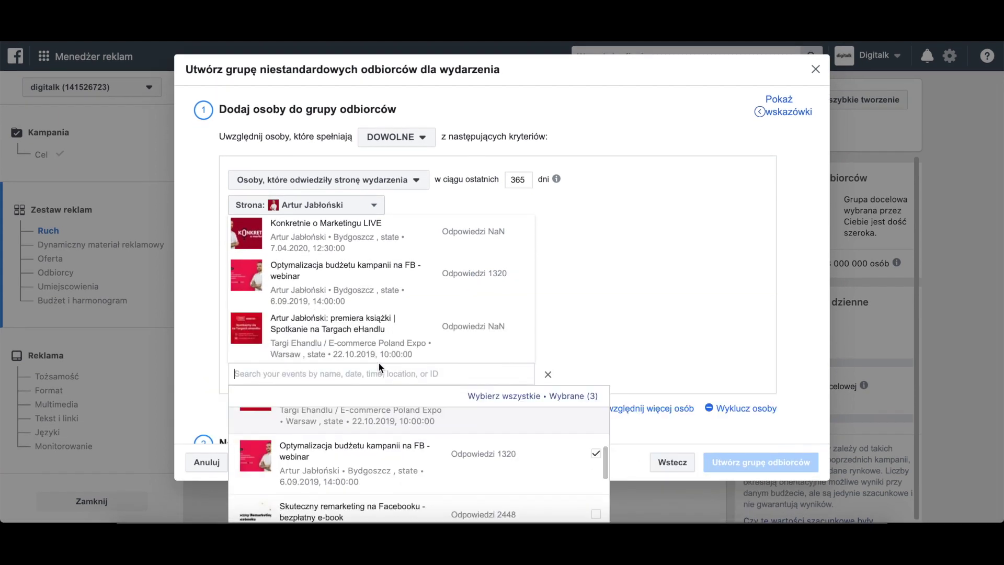
click(648, 215)
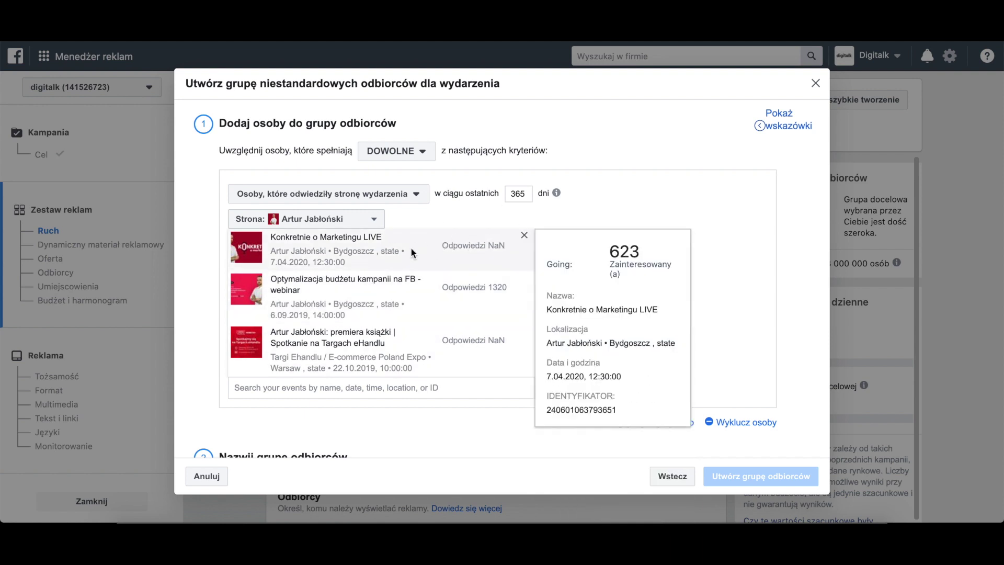
- Switch the event audience to people who responded as going or interested within the last 1 day, and return to the source selection without creating it
click(404, 193)
click(387, 214)
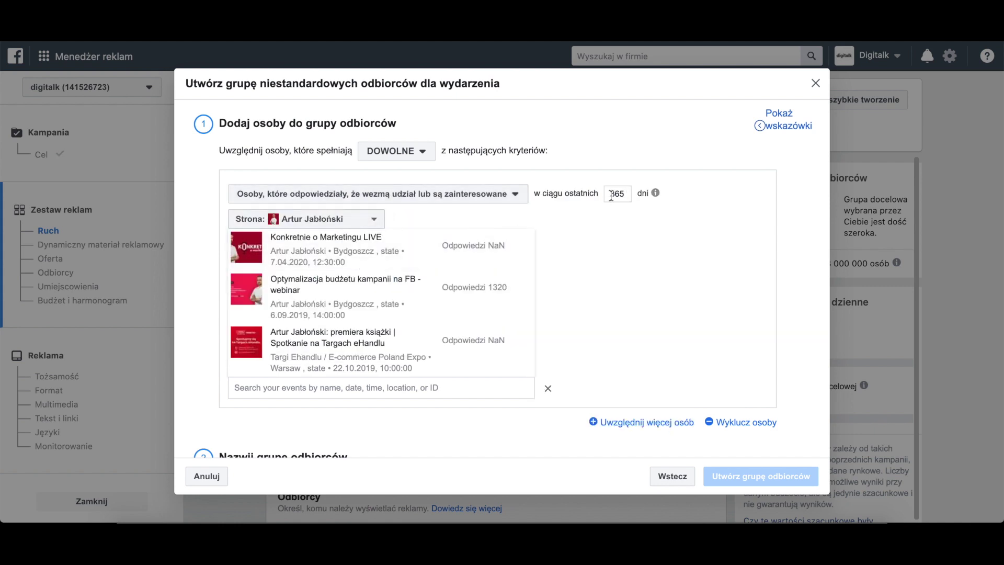
drag(609, 194, 621, 194)
text(1)
mouse_move(463, 281)
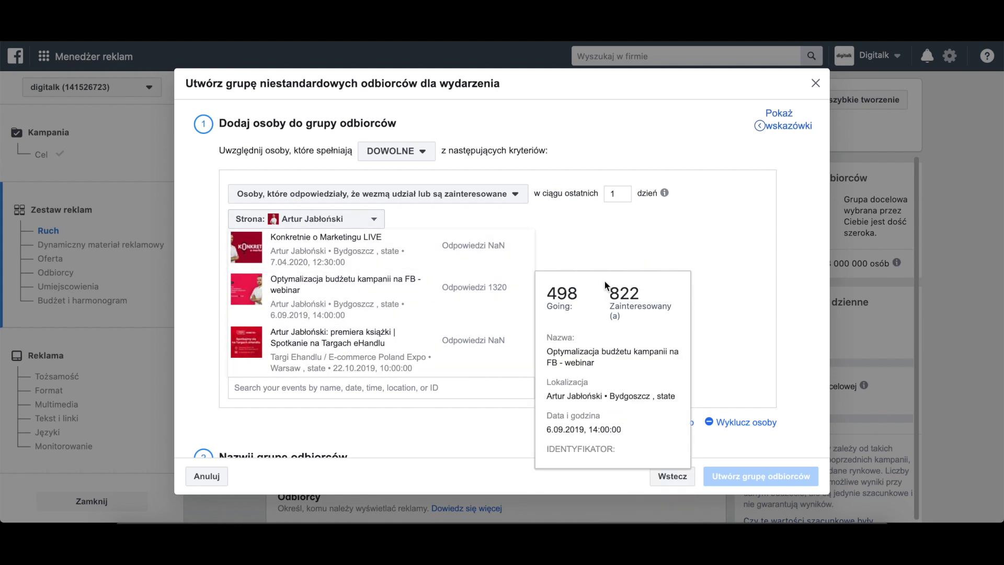
click(669, 476)
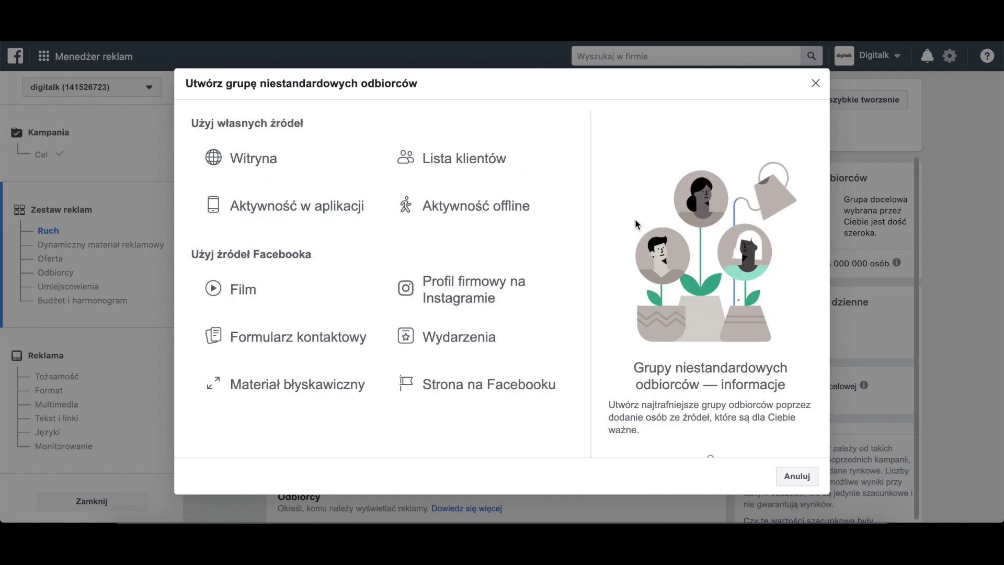